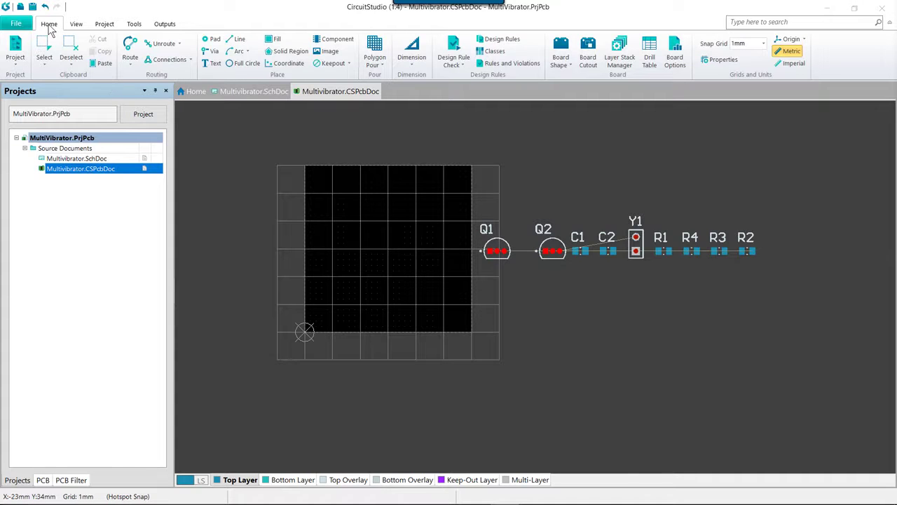
Open Design Rules from the Home ribbon, cancel once, and reopen the PCB Rules and Constraints Editor
left_click(503, 41)
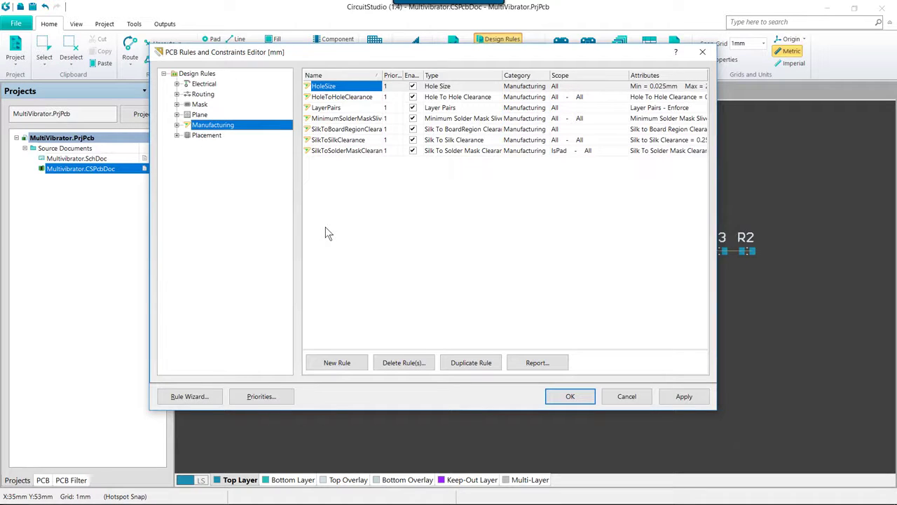
left_click(635, 396)
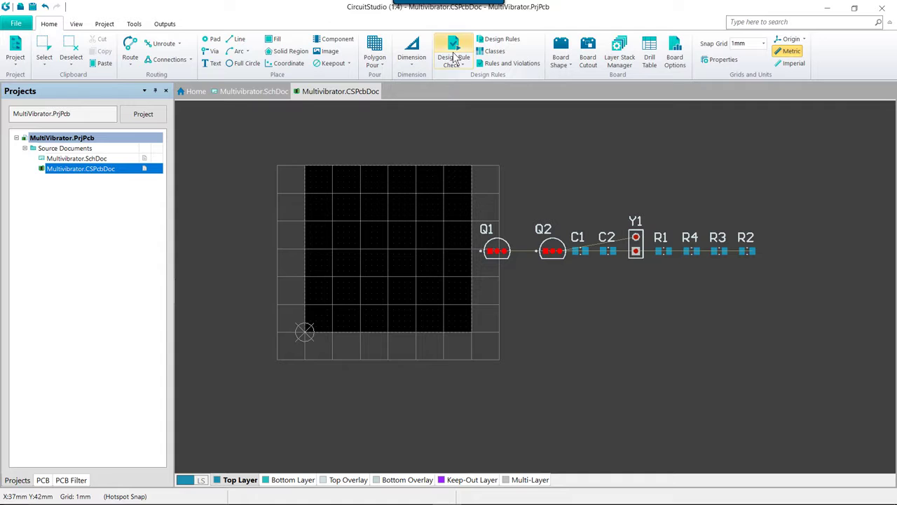
left_click(502, 40)
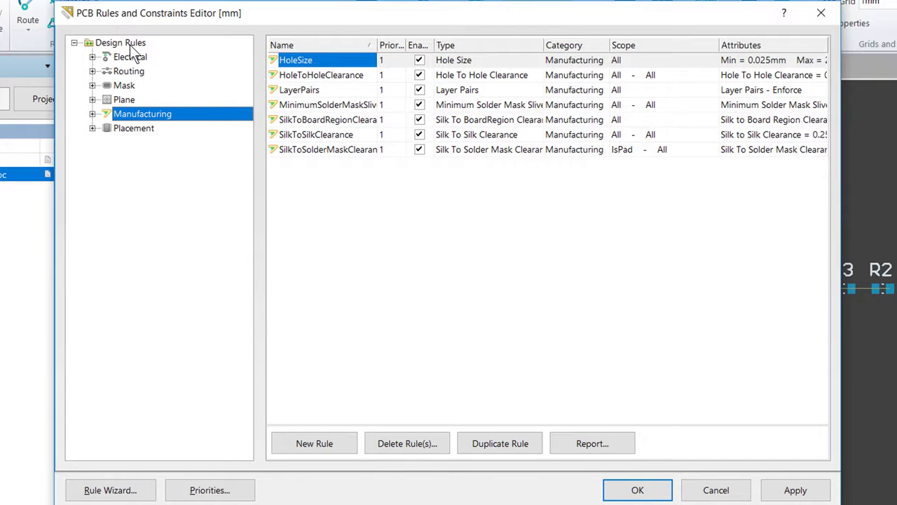
Expand Routing and select the Width rule with its 0.254mm min, preferred and max widths
double_click(129, 71)
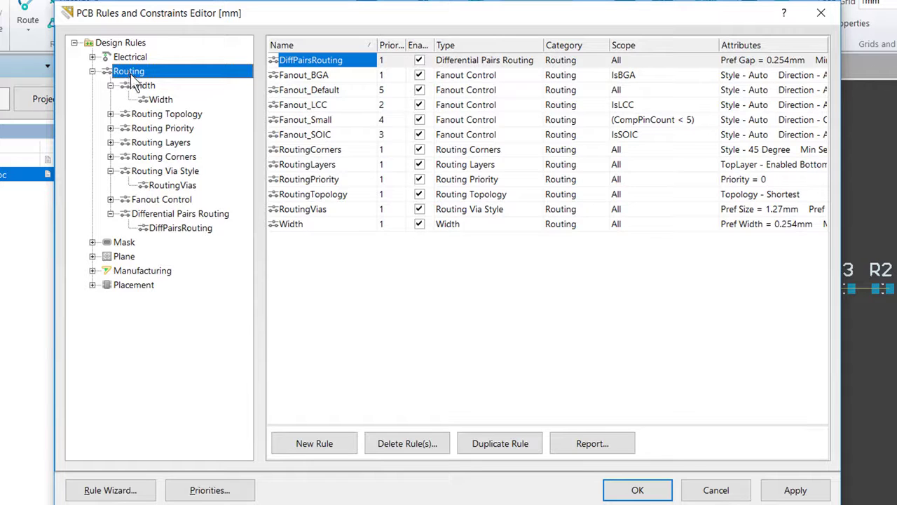
left_click(158, 102)
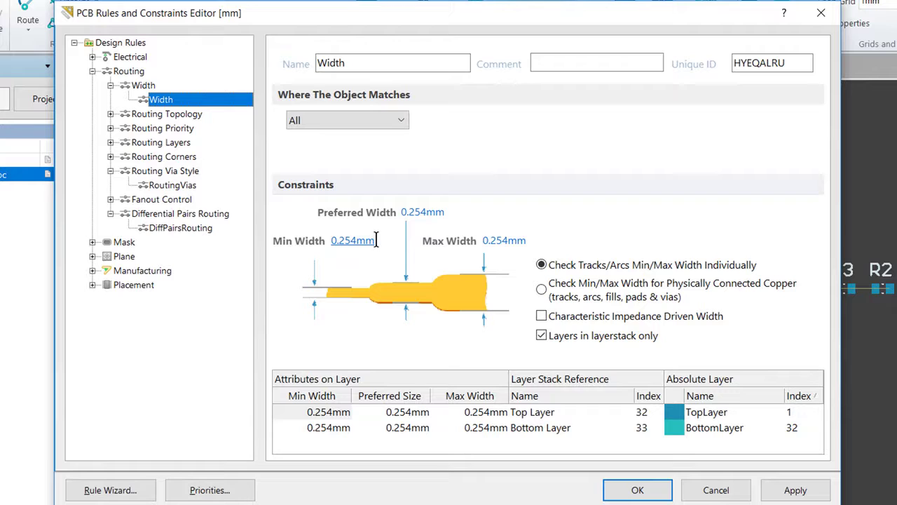
Change the Width rule's minimum, preferred and maximum widths to 0.25mm
left_click_drag(375, 241, 263, 237)
type(".25")
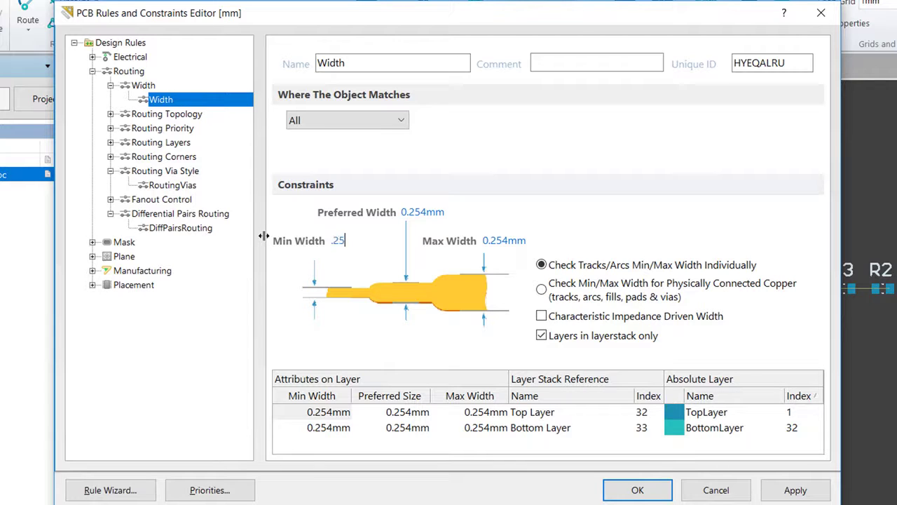
left_click_drag(449, 212, 308, 208)
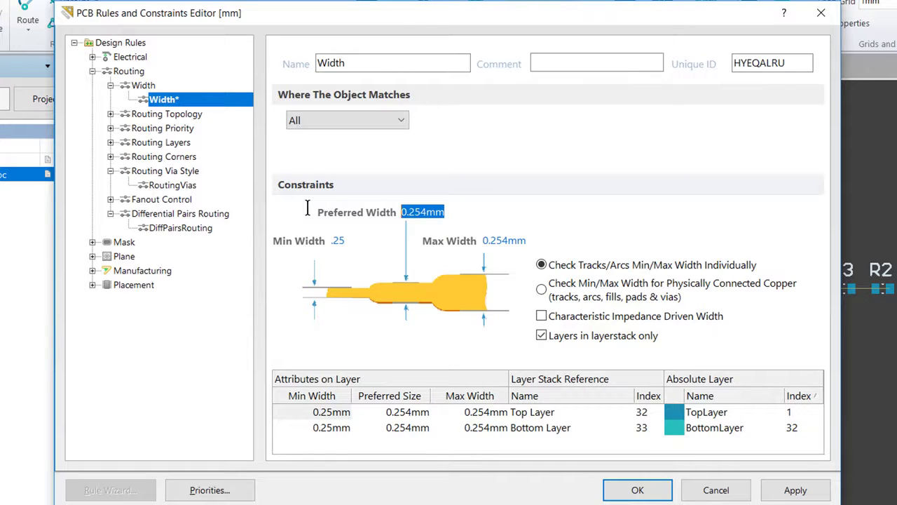
type(".25")
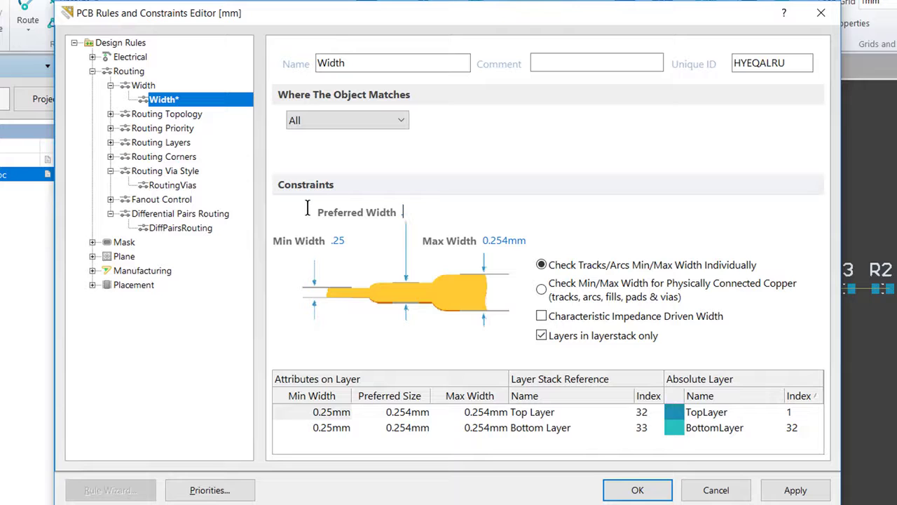
left_click(476, 247)
left_click_drag(537, 241, 390, 231)
type(".25")
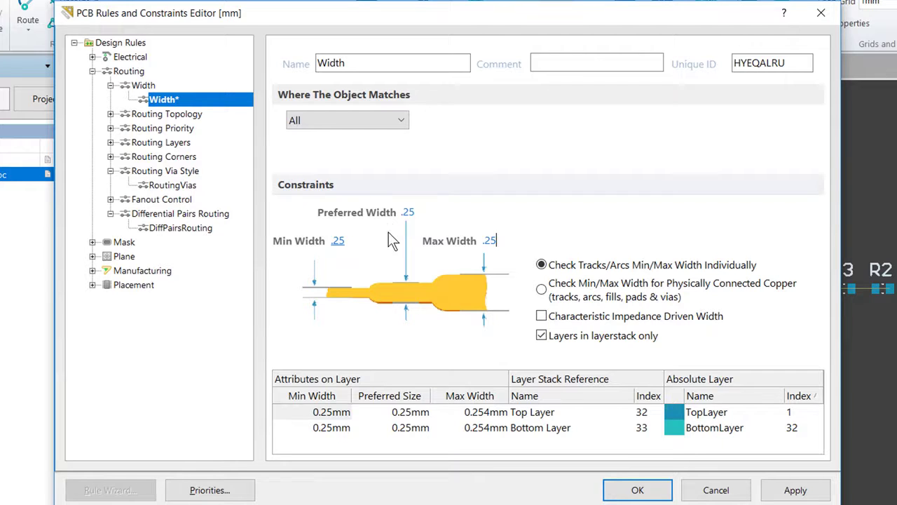
key("Tab")
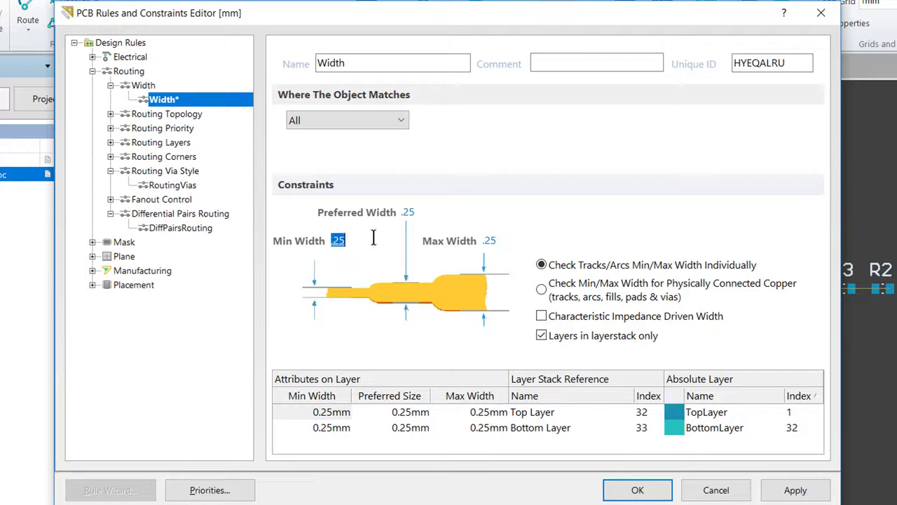
Verify 0.25mm widths on the Top and Bottom layers and apply the Width rule
left_click(408, 414)
left_click(464, 414)
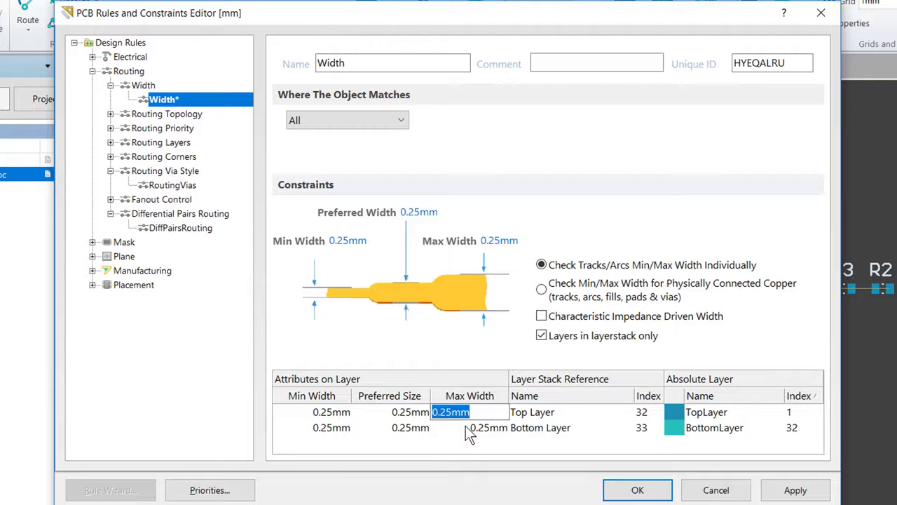
left_click(463, 427)
left_click(407, 429)
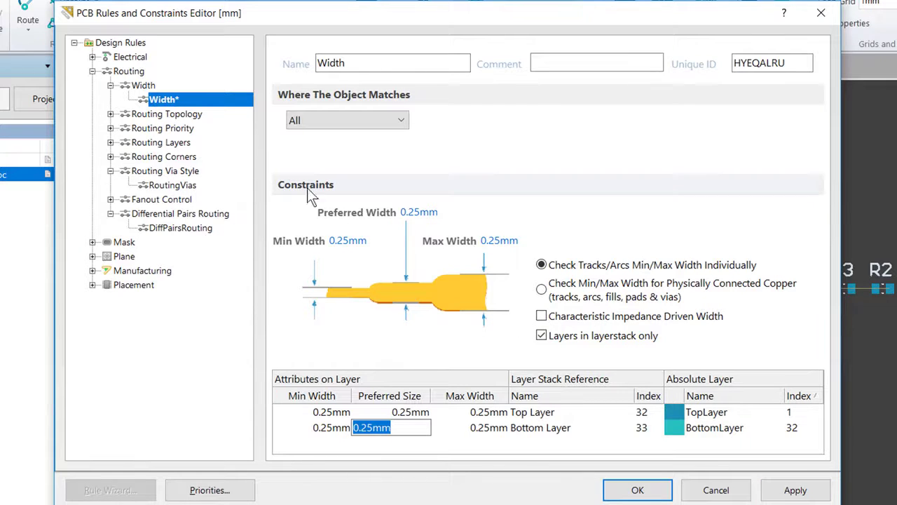
left_click(804, 493)
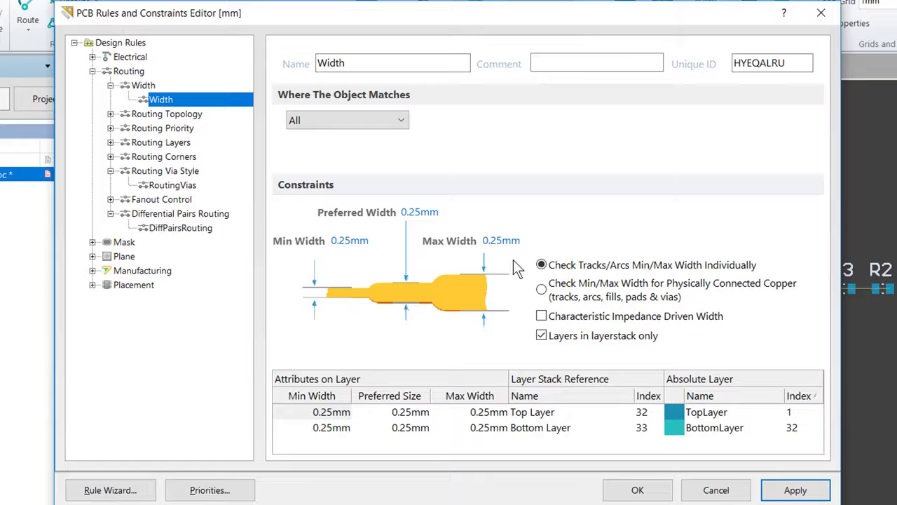
Create a new rule from the Width rule's context menu and rename Width_1 to Width_12V
right_click(176, 101)
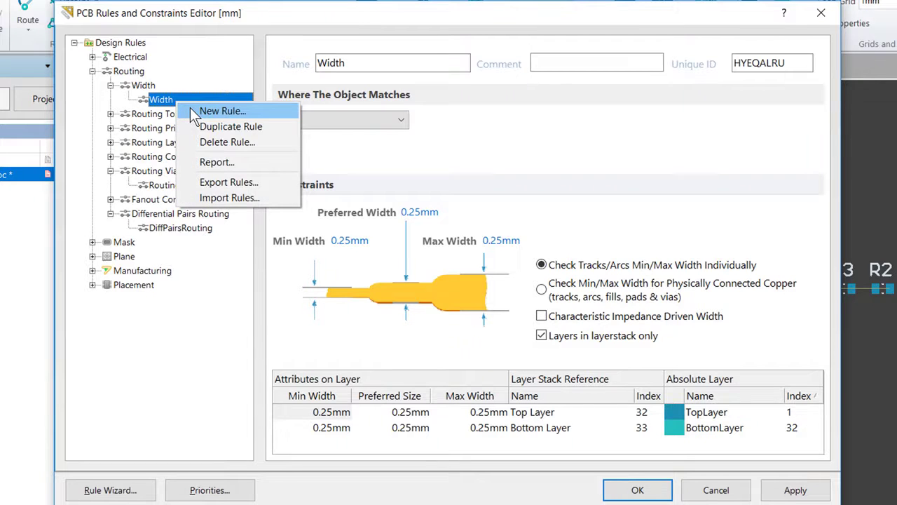
left_click(191, 110)
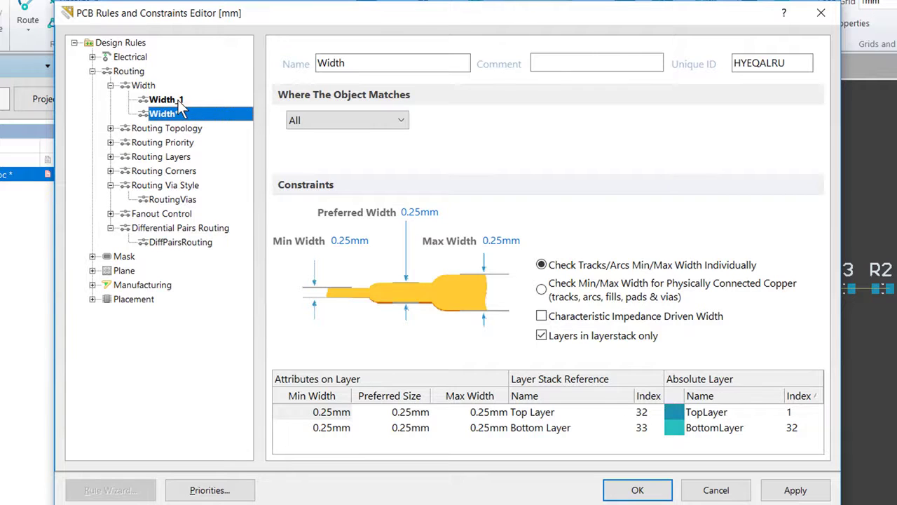
left_click(177, 103)
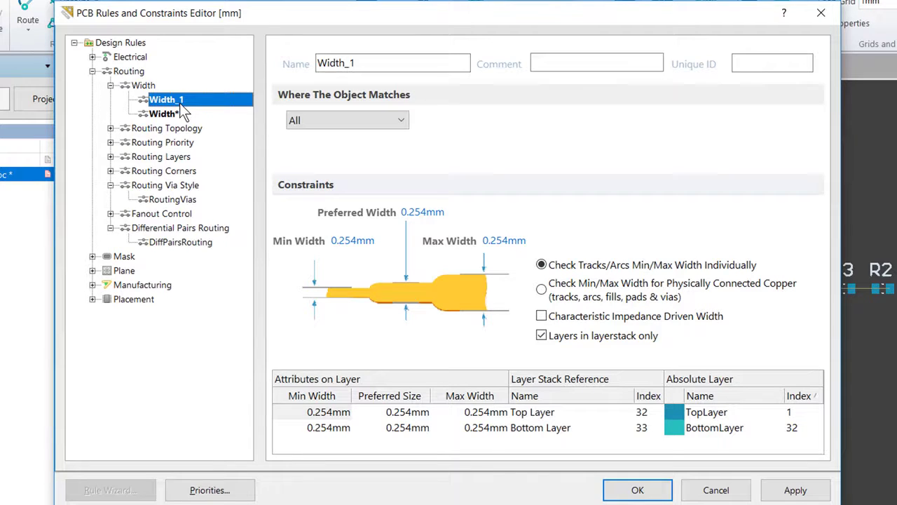
double_click(413, 59)
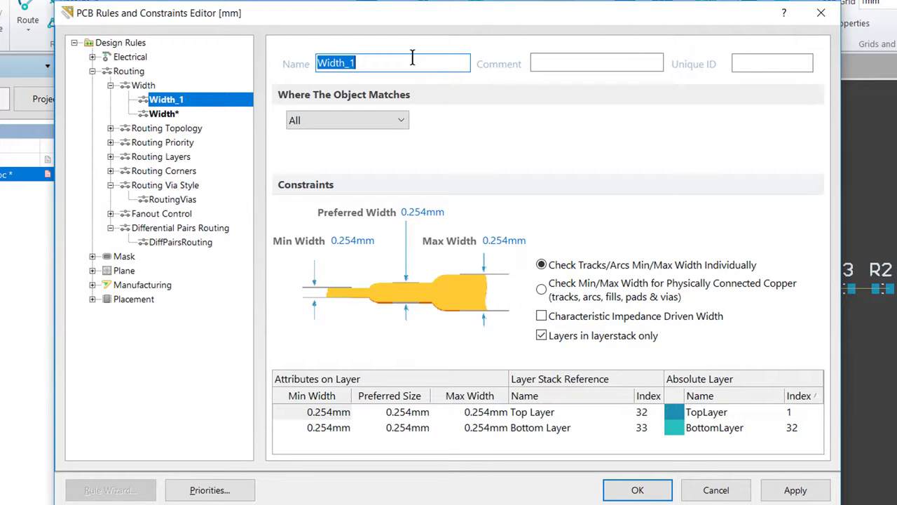
left_click(412, 59)
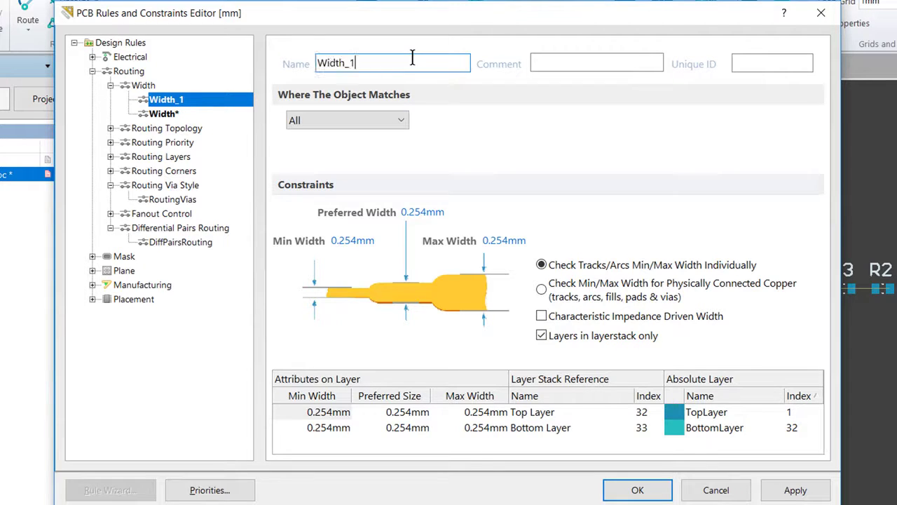
type("2V")
Change the Width_12V scope from All to Net and choose the 12V net
left_click(354, 123)
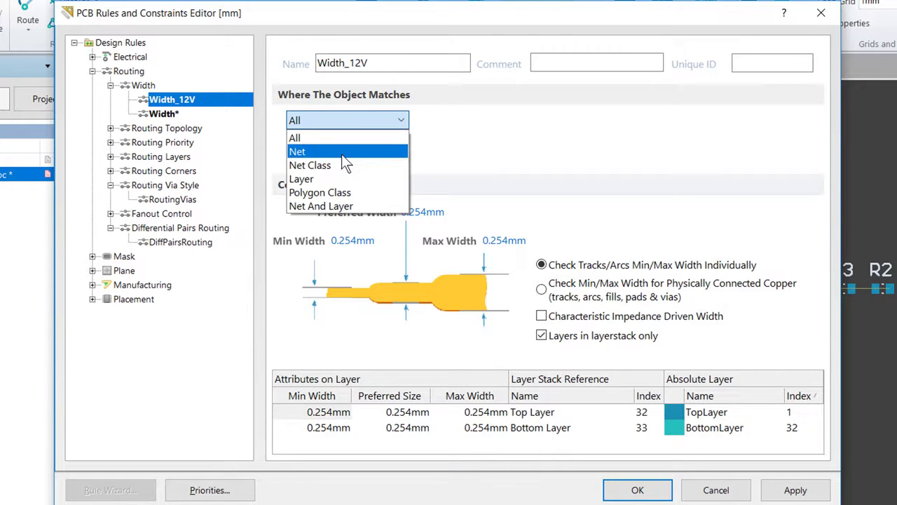
left_click(342, 153)
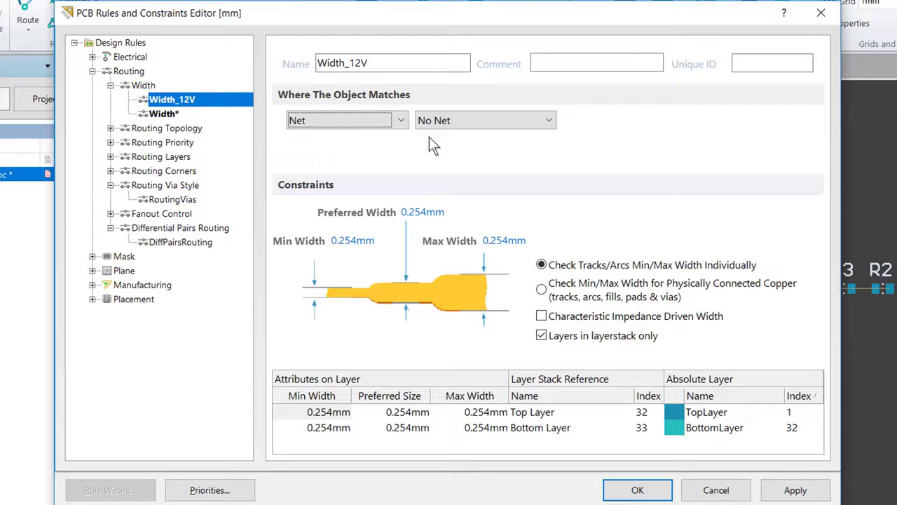
left_click(469, 123)
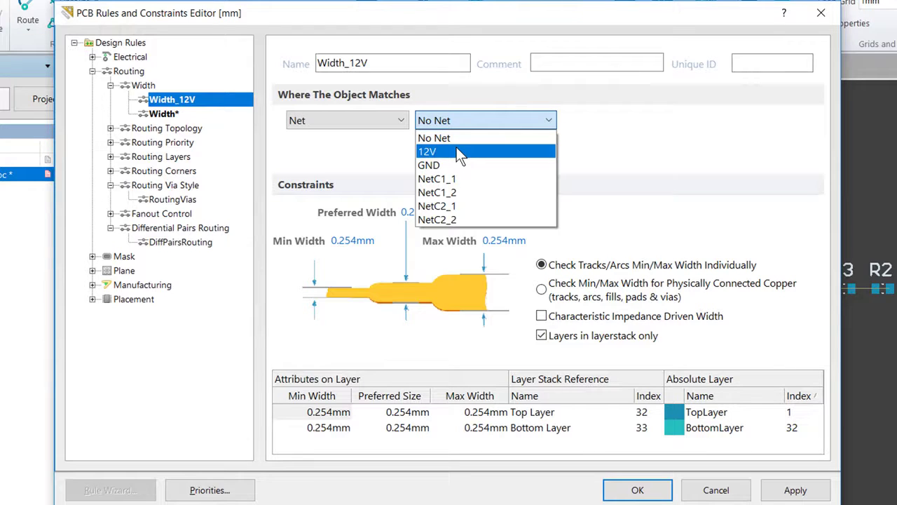
left_click(460, 153)
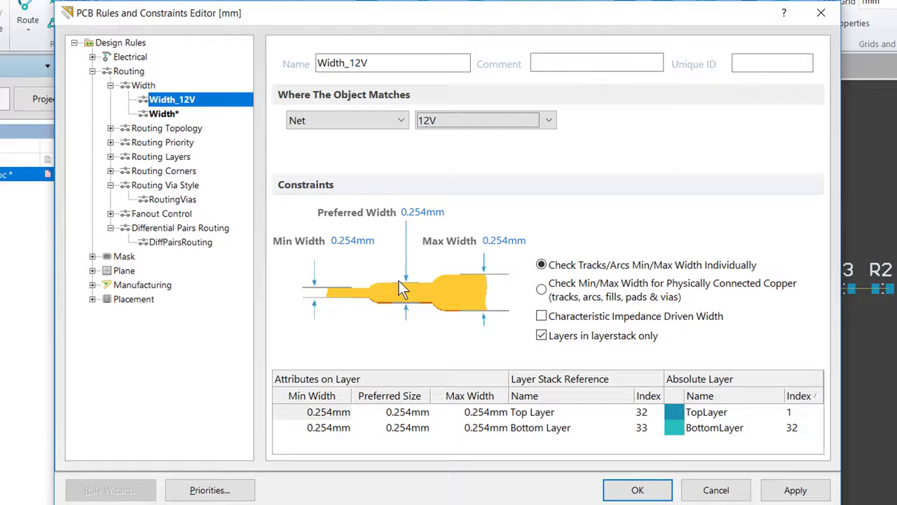
Enter Min Width 0.25mm, Preferred Width 0.5mm and Max Width 0.5mm for Width_12V
left_click(385, 240)
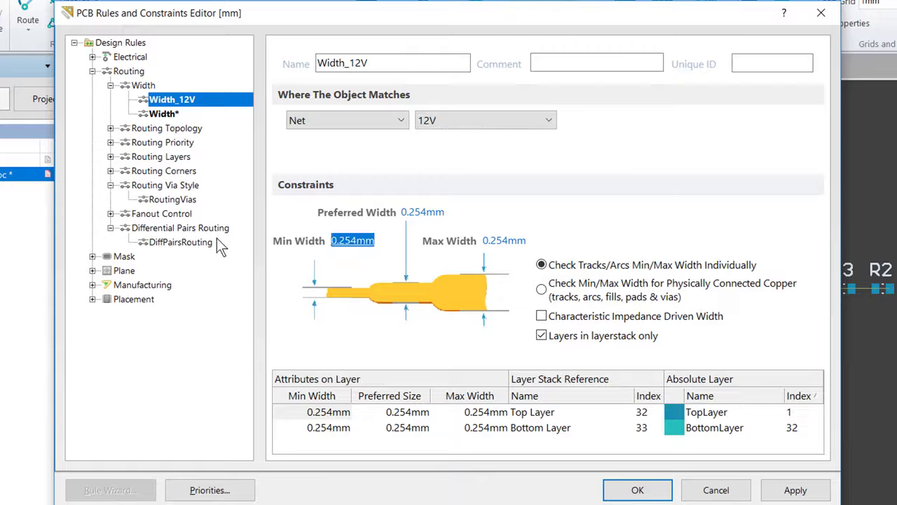
key("BackSpace")
type(".25")
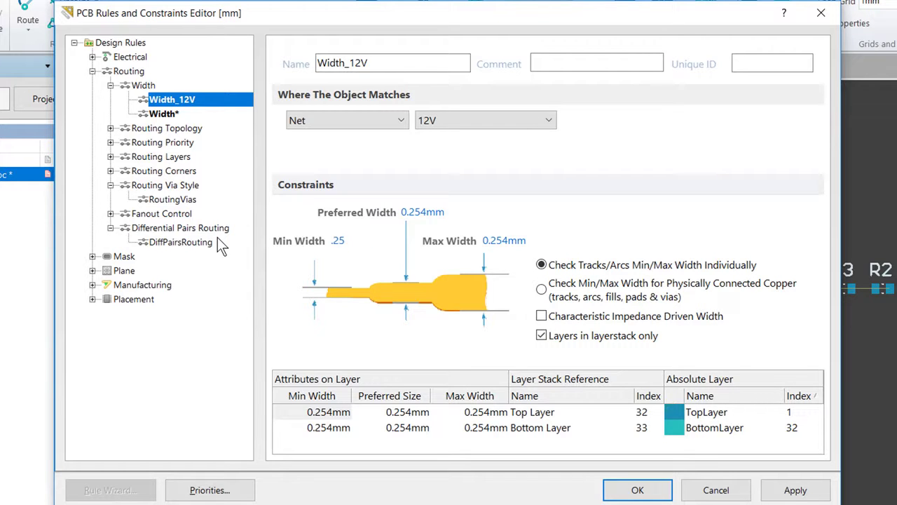
key("Tab")
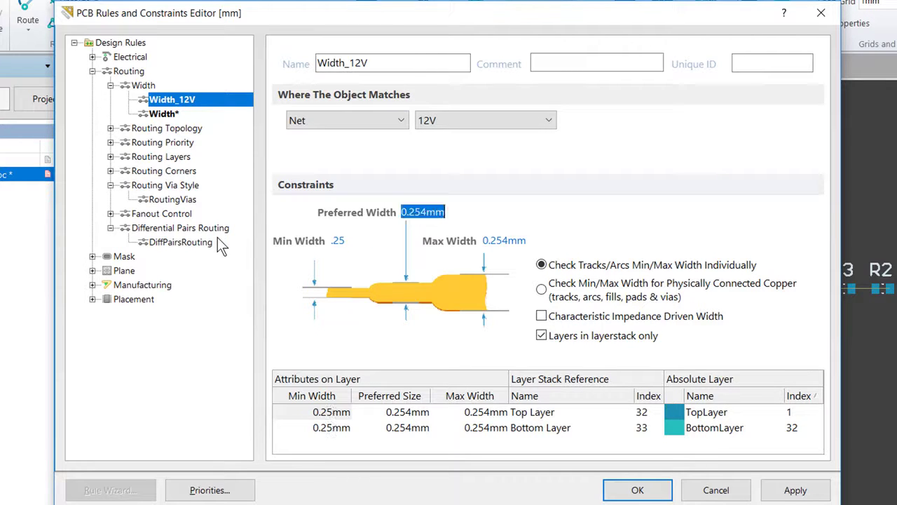
key("BackSpace")
type(".5")
key("Tab")
key("BackSpace")
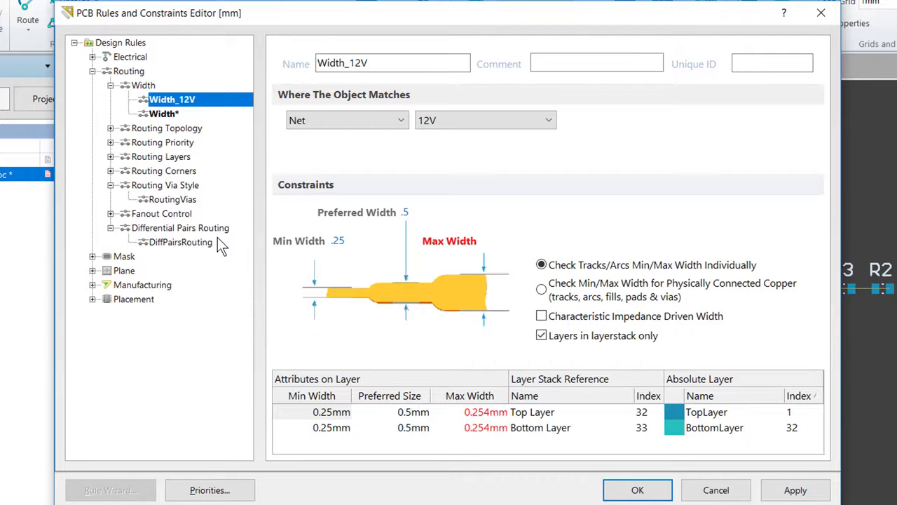
type(".5")
left_click(349, 241)
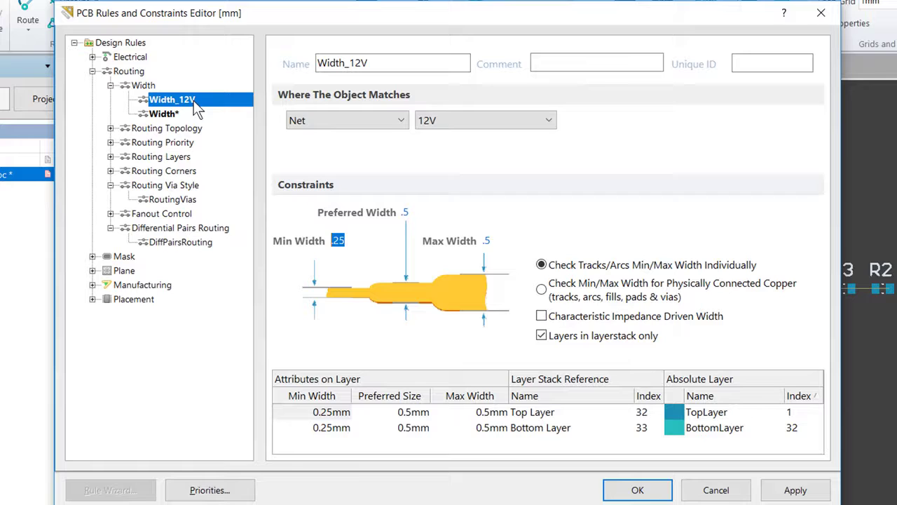
Duplicate Width_12V, rename the copy Width_GND, target the GND net, and apply
right_click(196, 102)
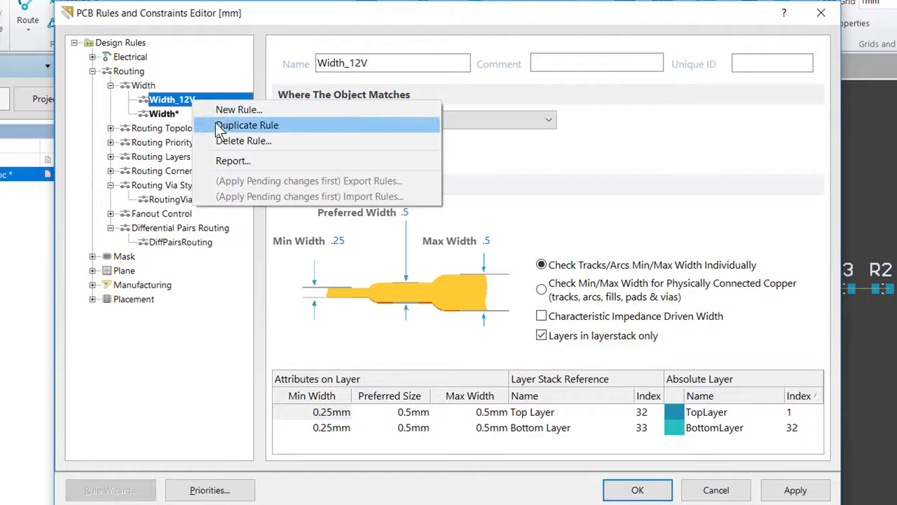
left_click(220, 126)
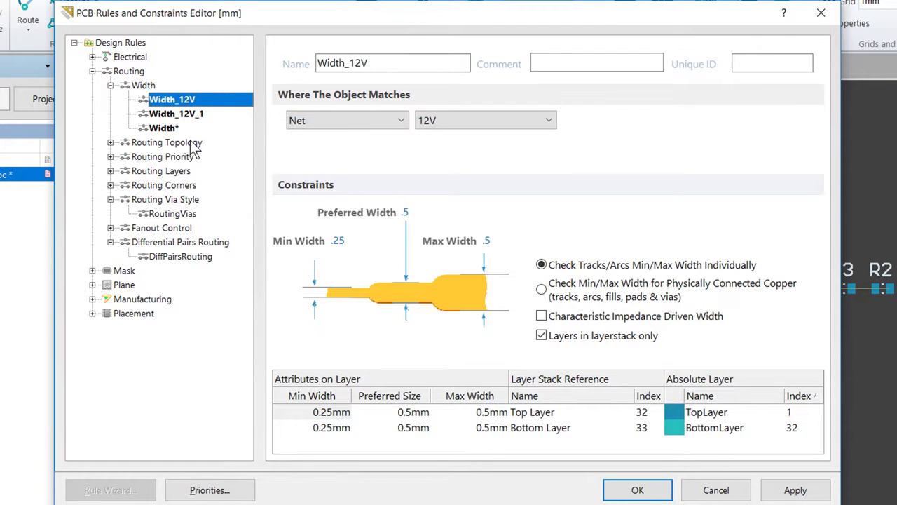
left_click(191, 117)
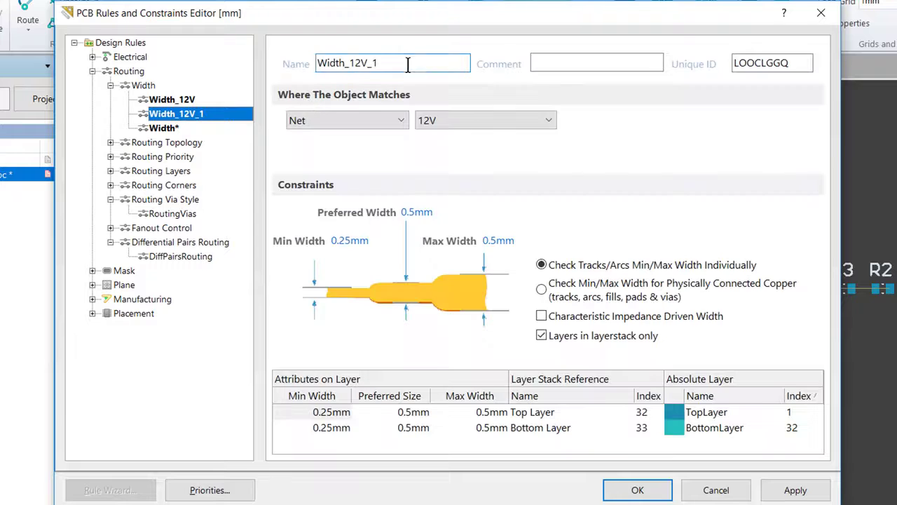
left_click_drag(394, 63, 353, 63)
key("BackSpace")
key("BackSpace")
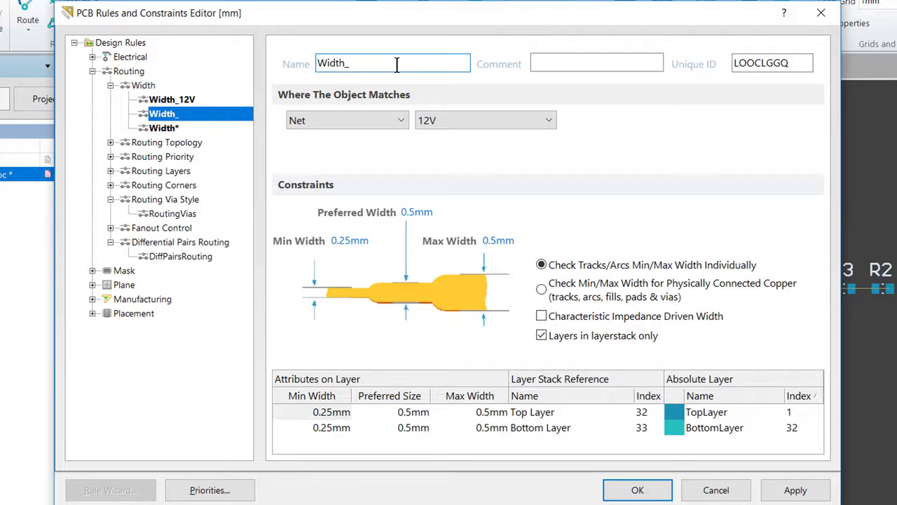
type("GND")
left_click(451, 118)
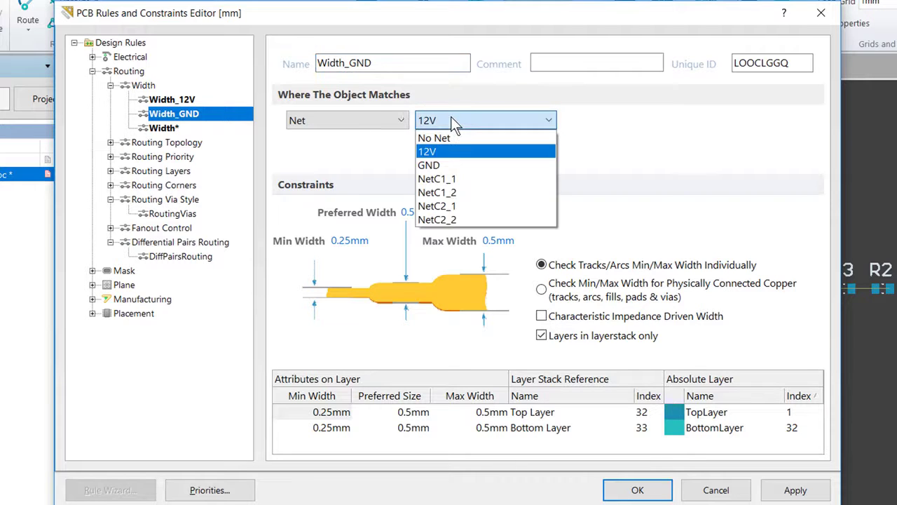
left_click(449, 161)
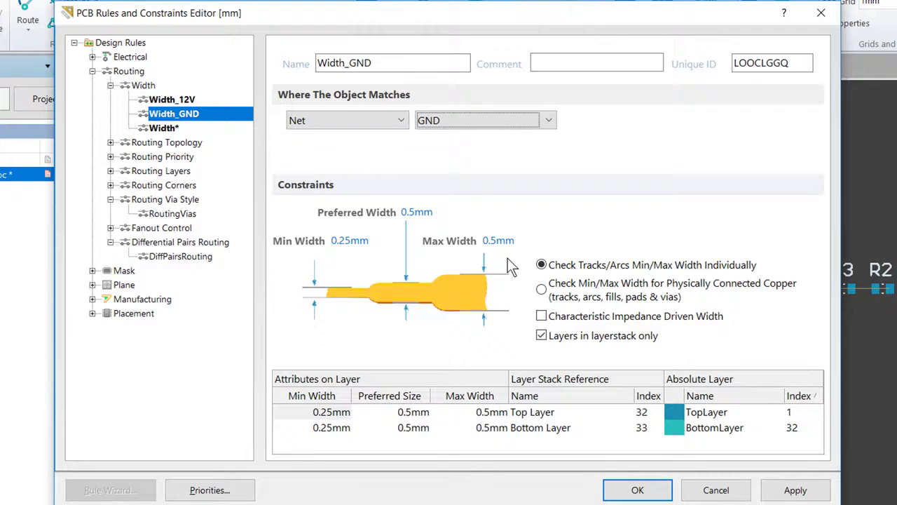
left_click(799, 491)
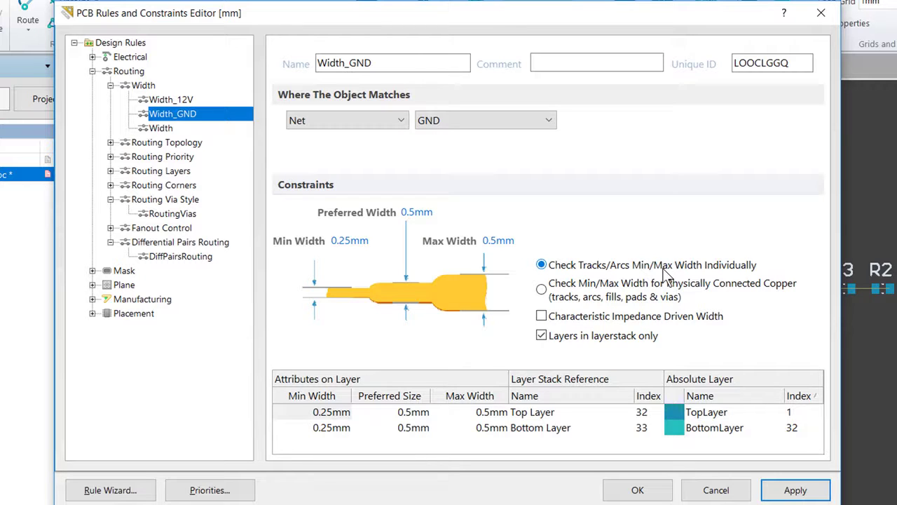
Under Electrical, change the Clearance rule's minimum clearance from 0.254mm to 0.25mm and apply
left_click(92, 57)
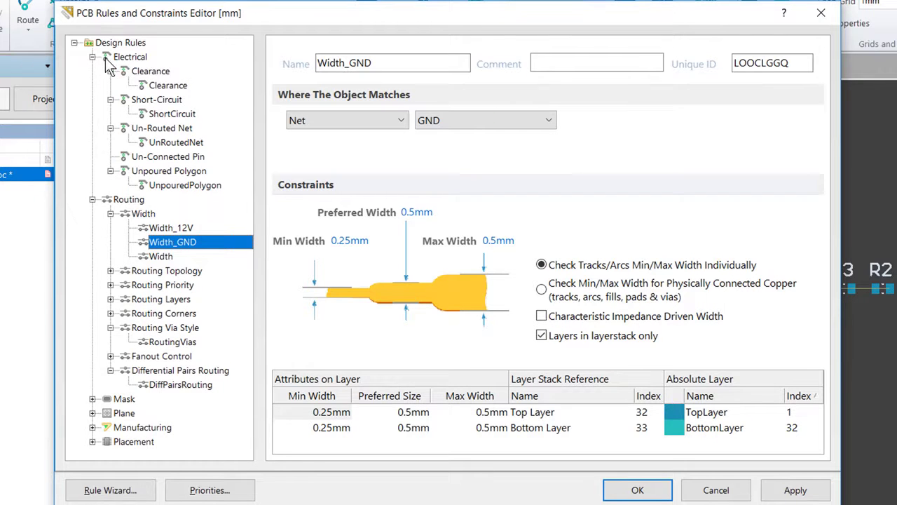
left_click(161, 86)
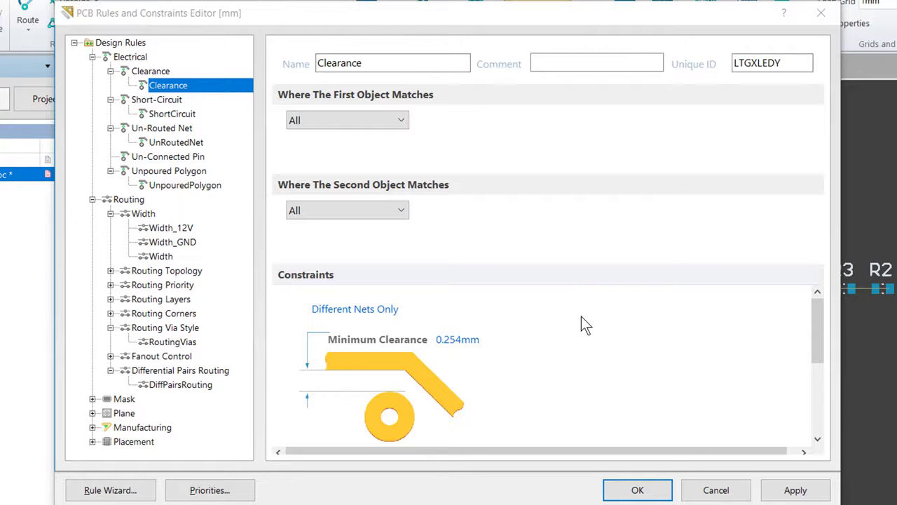
left_click(459, 339)
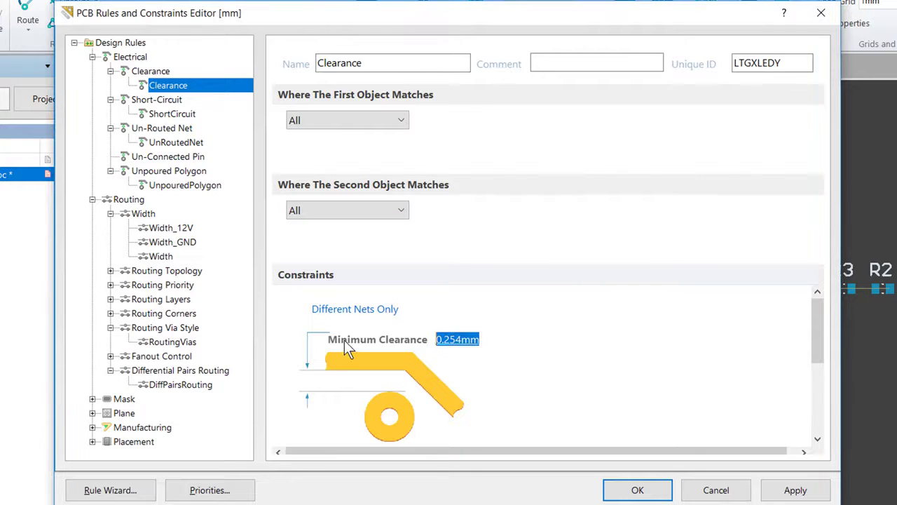
type(".25")
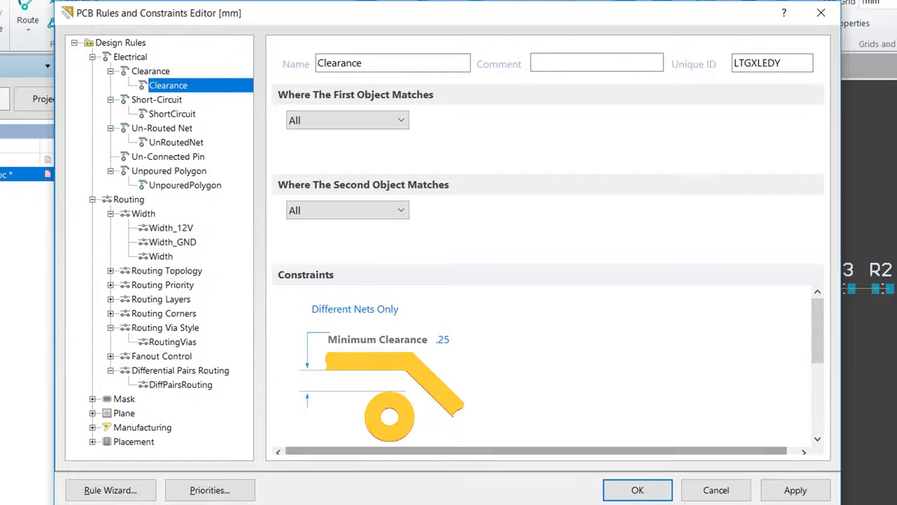
left_click(795, 491)
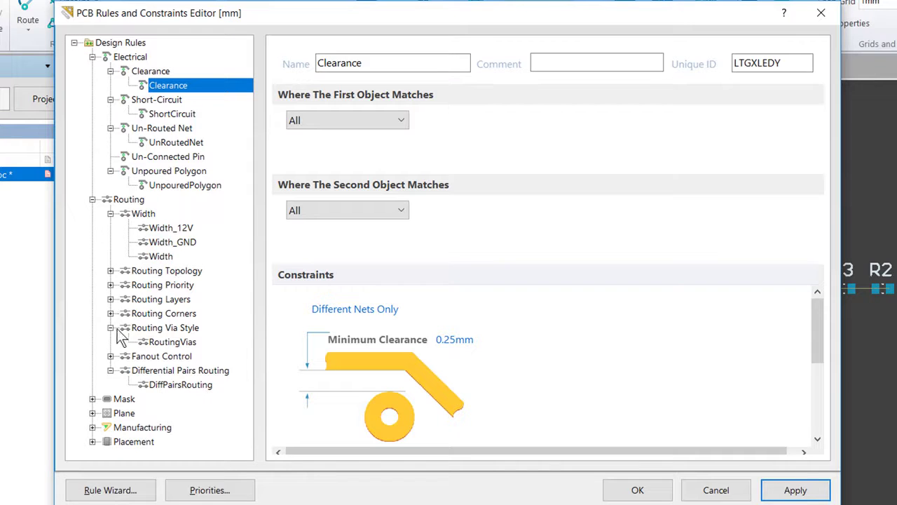
In RoutingVias, set all three via diameters to 1mm and all three hole sizes to 0.6mm
left_click(163, 342)
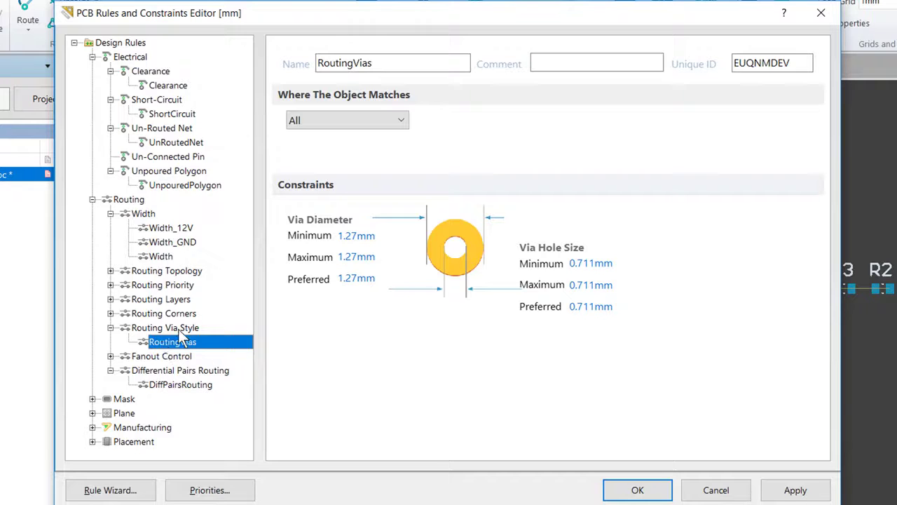
left_click(382, 237)
type("1")
key("Tab")
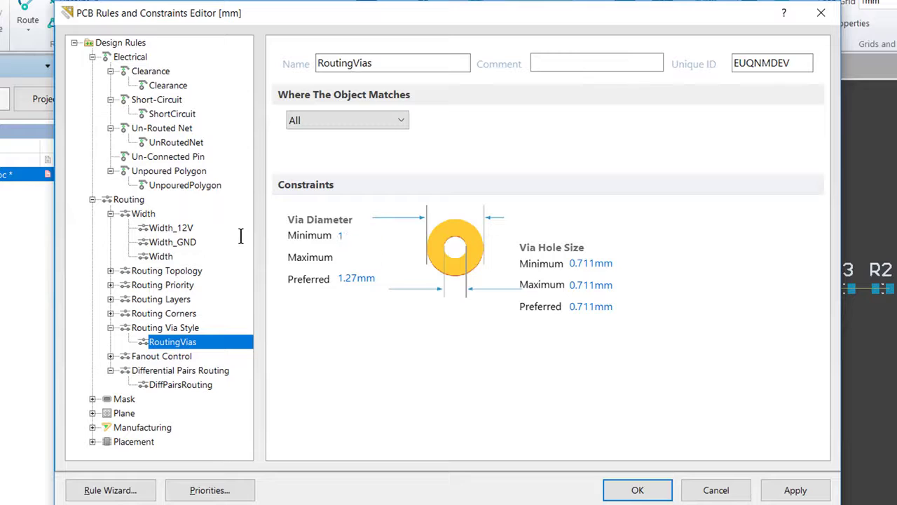
type("1")
key("Tab")
type("1")
key("Tab")
type(".6")
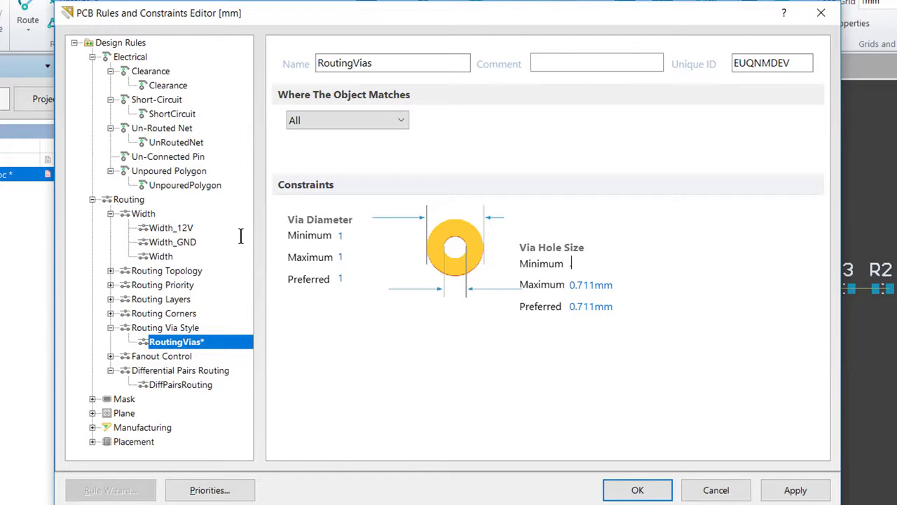
key("Tab")
type(".6")
key("Tab")
type(".6")
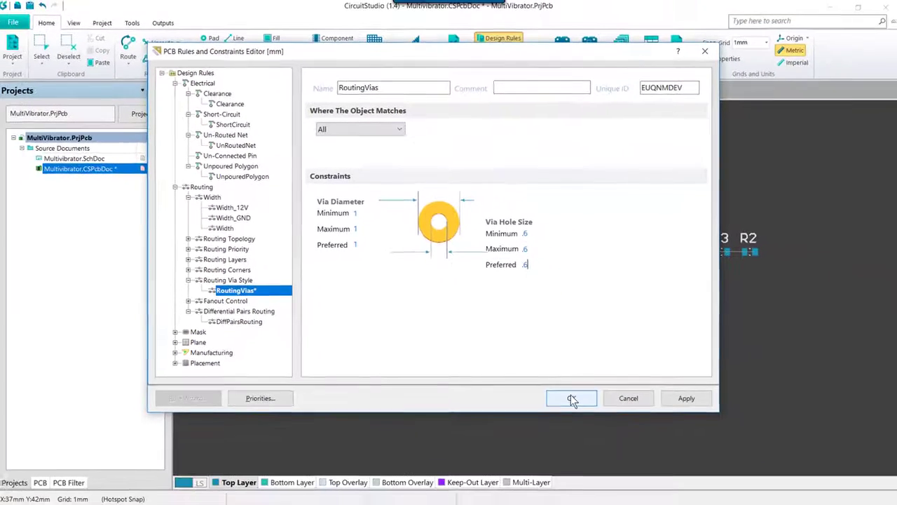
Close the rules editor with OK and Save All to store Multivibrator.CSPcbDoc
left_click(571, 396)
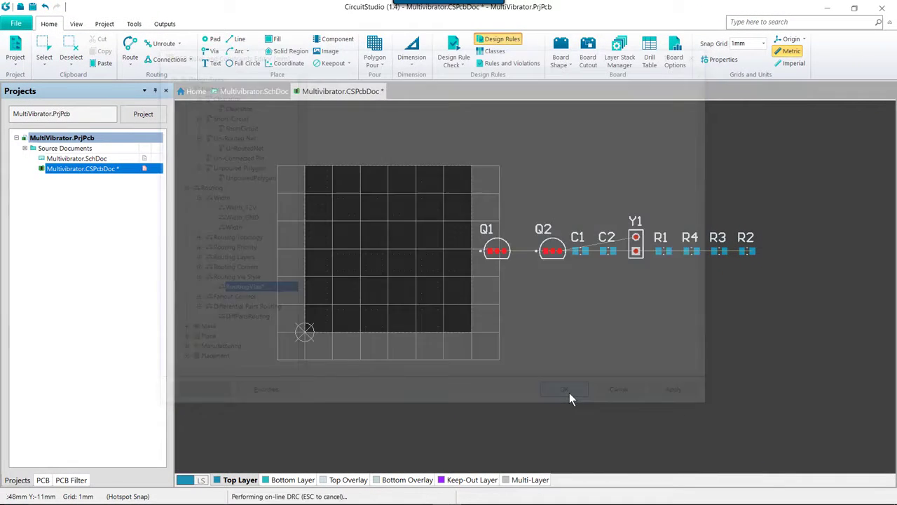
left_click(15, 23)
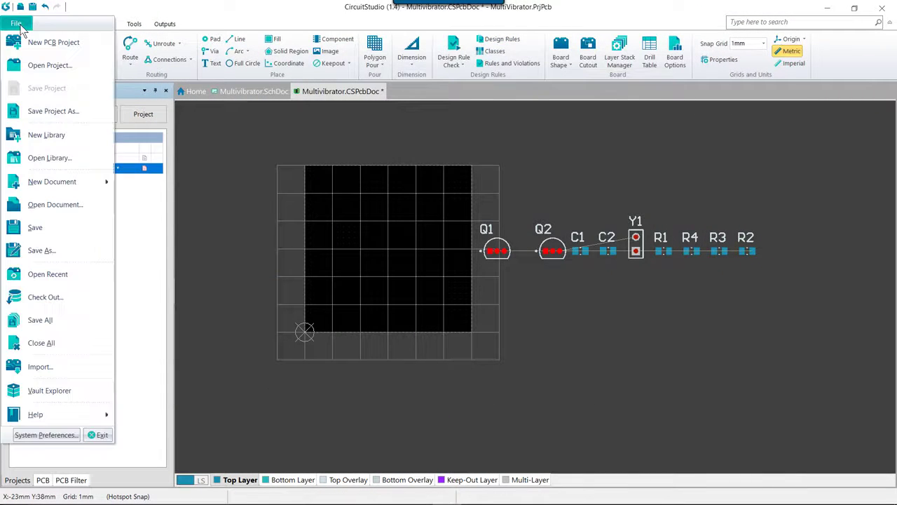
left_click(50, 319)
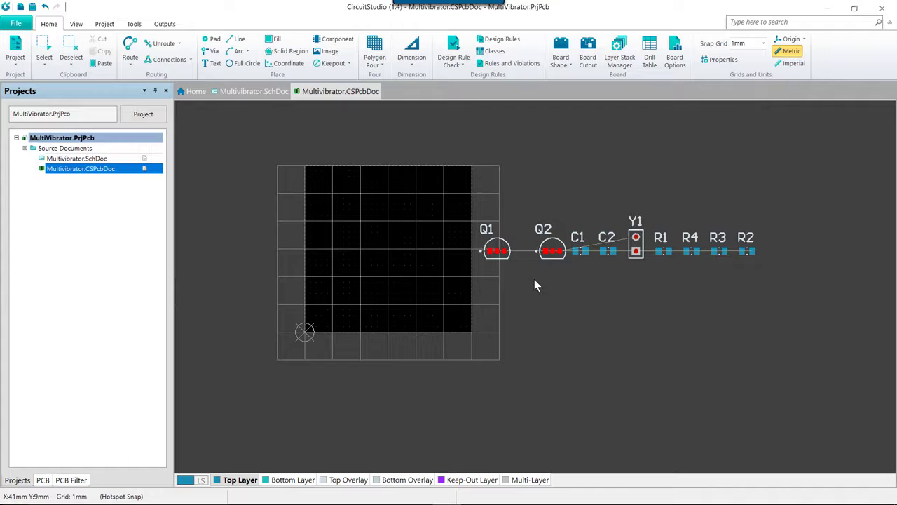
Zoom in on Q1 and Q2 and read Q1 pad 1's clearance violation (0.22 mm < 0.25 mm)
scroll(535, 281, "up", 4, "ctrl")
scroll(530, 300, "up", 3, "ctrl")
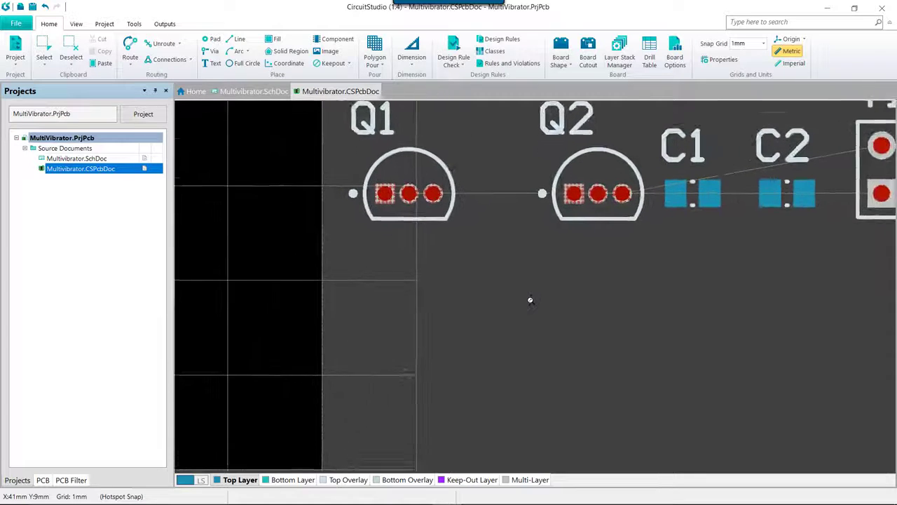
right_click_drag(512, 237, 526, 296)
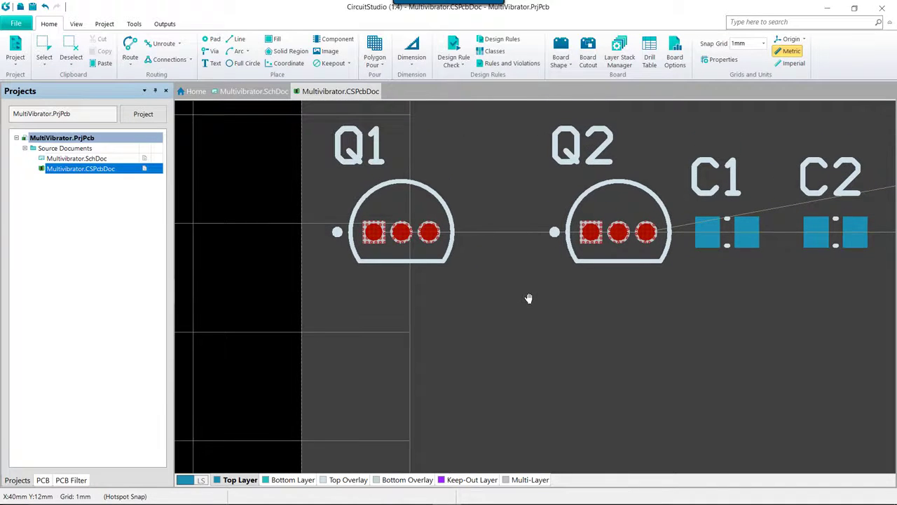
right_click(375, 234)
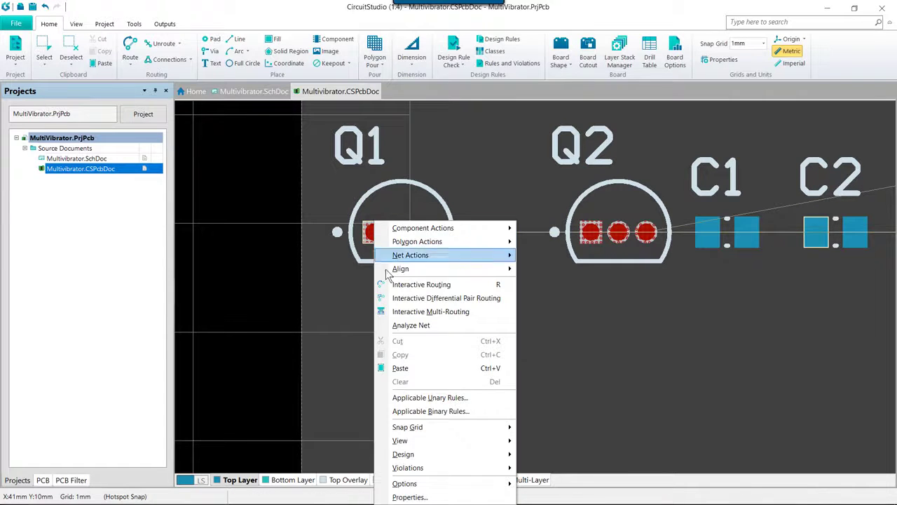
mouse_move(419, 471)
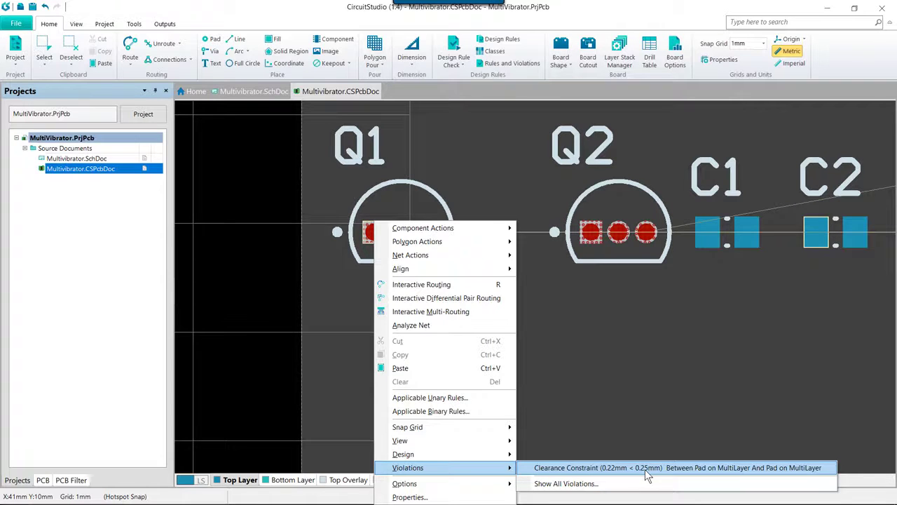
left_click(671, 376)
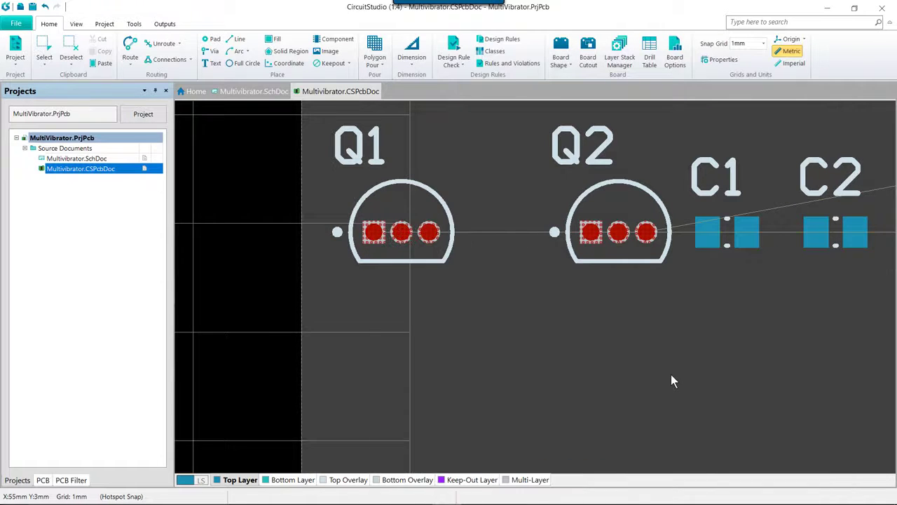